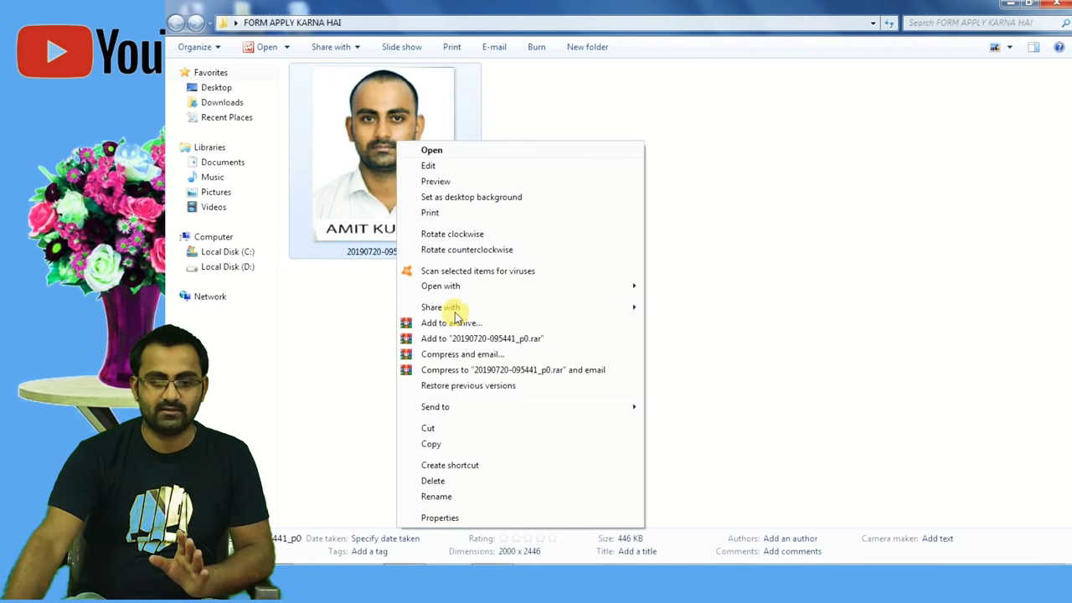
# Step: Check in the photo's Properties that the file is 446 KB, then close them
pyautogui.click(452, 516)
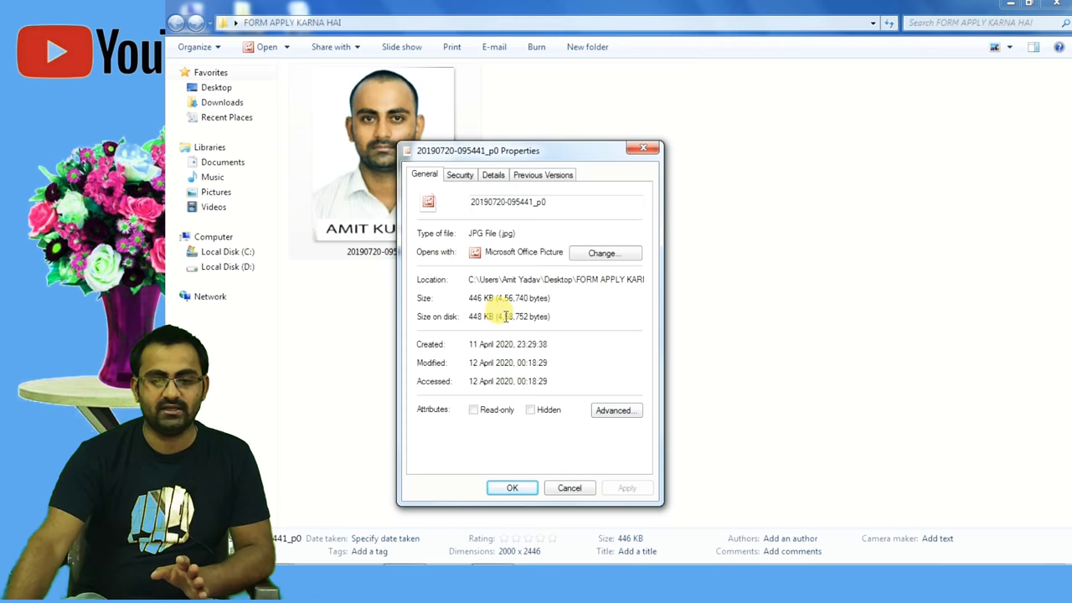
pyautogui.click(652, 151)
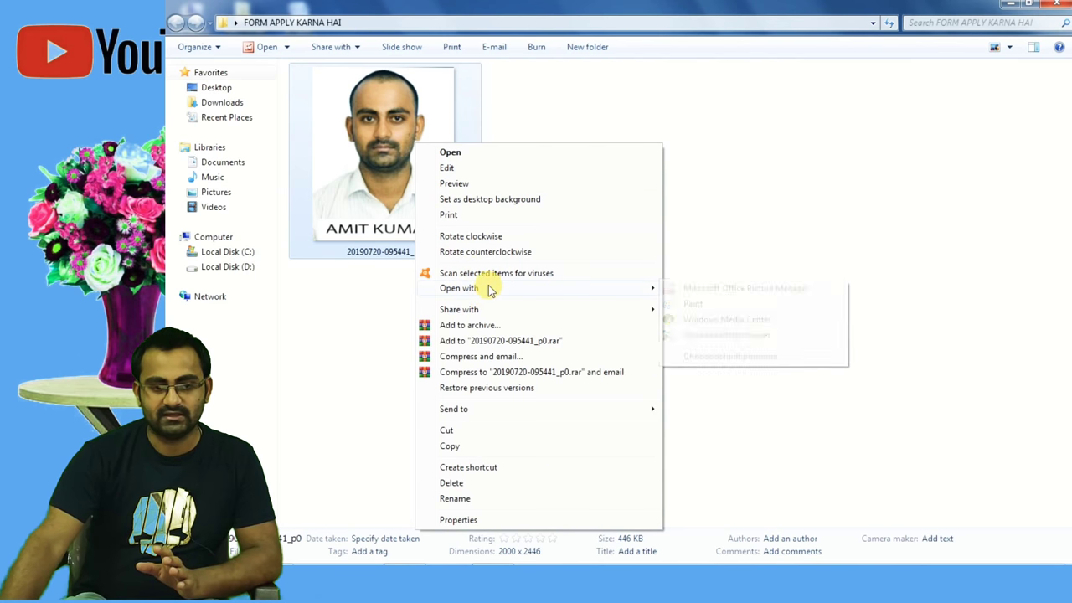
pyautogui.moveTo(459, 289)
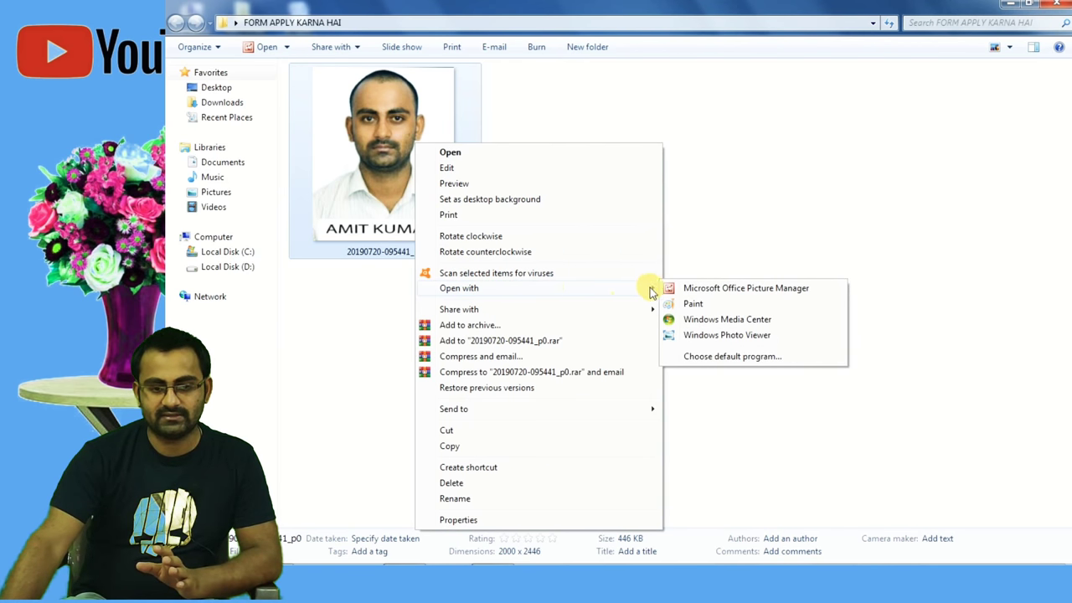
# Step: Open the photo in Paint and bring up Resize and Skew showing 2000 × 2446 px
pyautogui.click(708, 306)
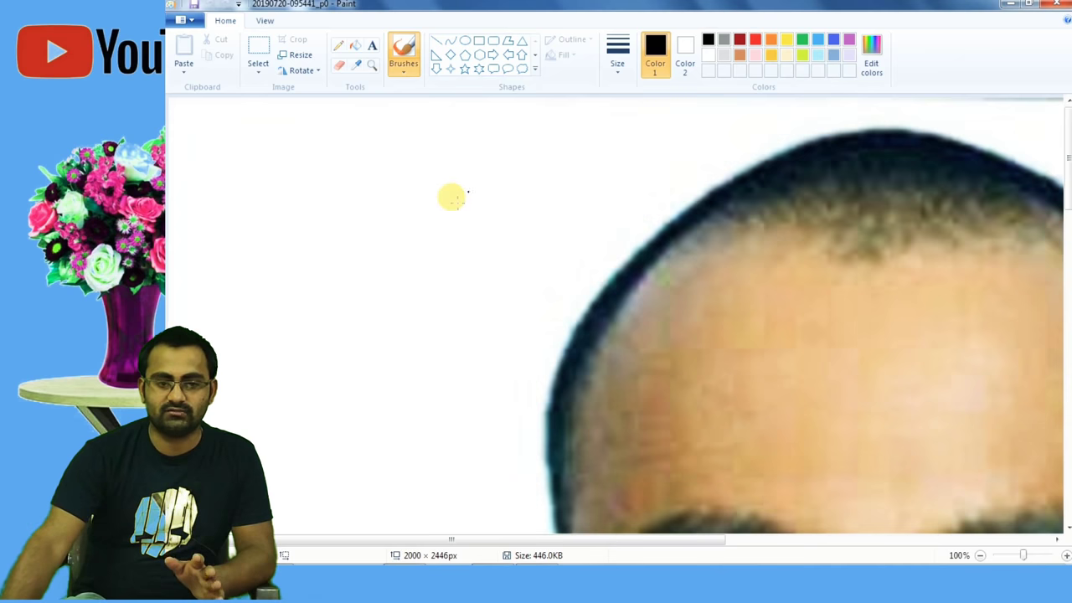
pyautogui.click(303, 59)
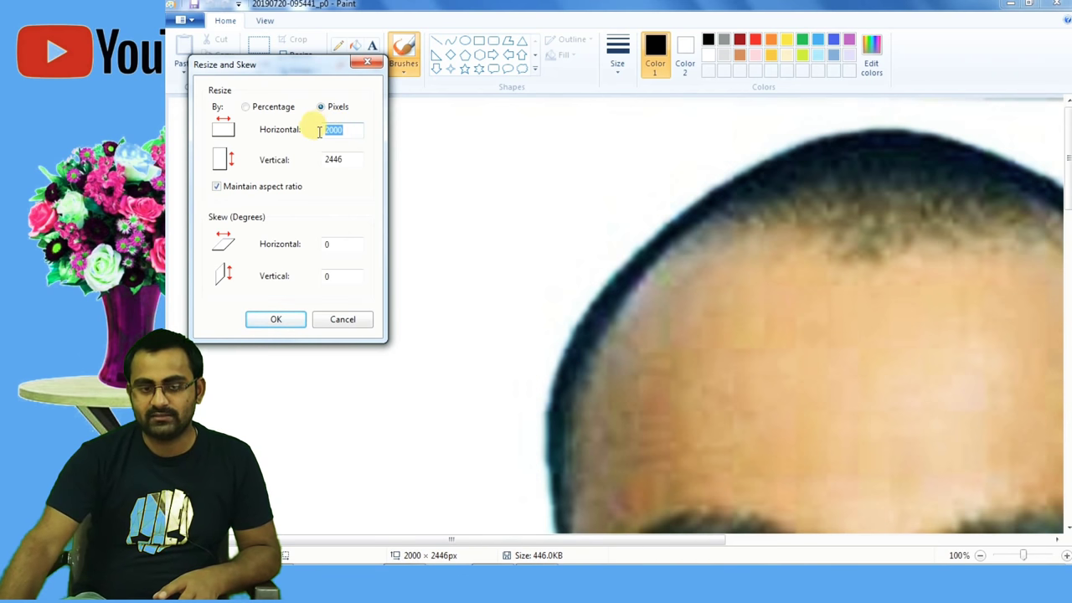
# Step: Enter a horizontal size of 400 px so it reads 400 × 489, keeping aspect ratio checked
pyautogui.write('4')
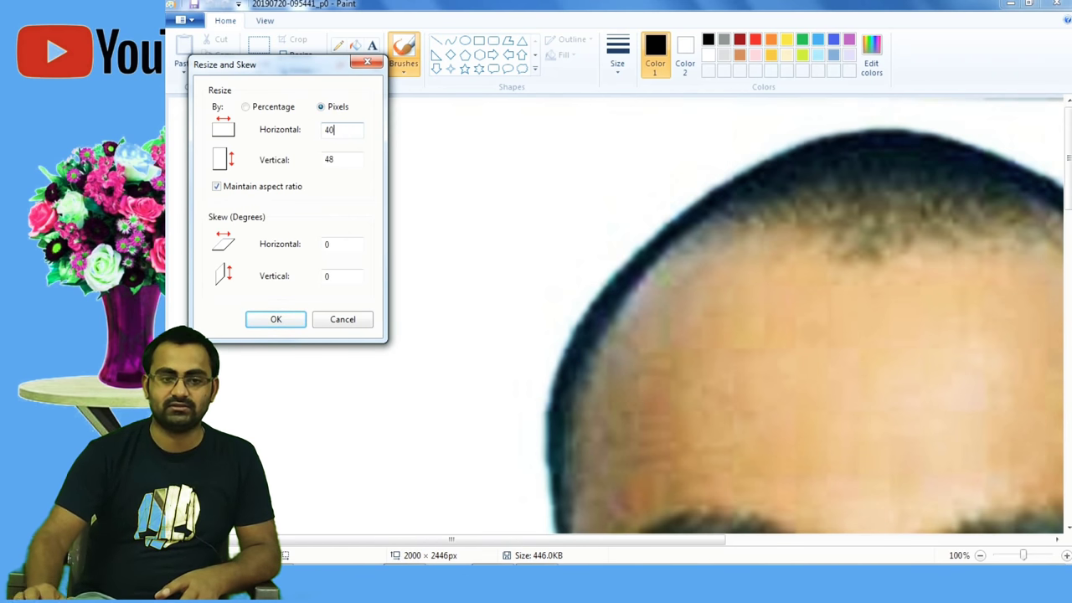
pyautogui.write('0')
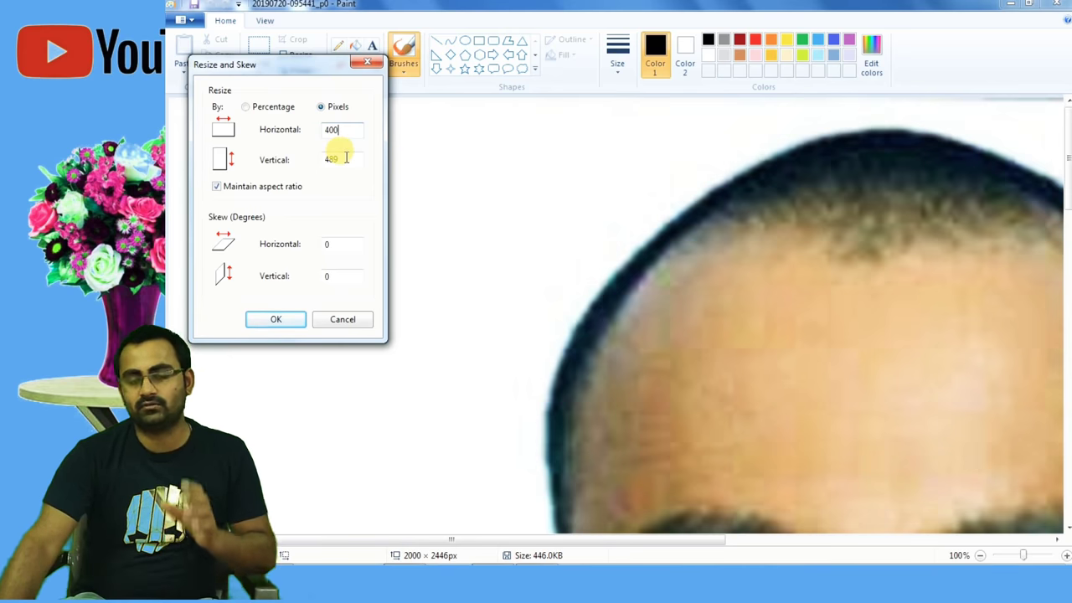
pyautogui.click(219, 187)
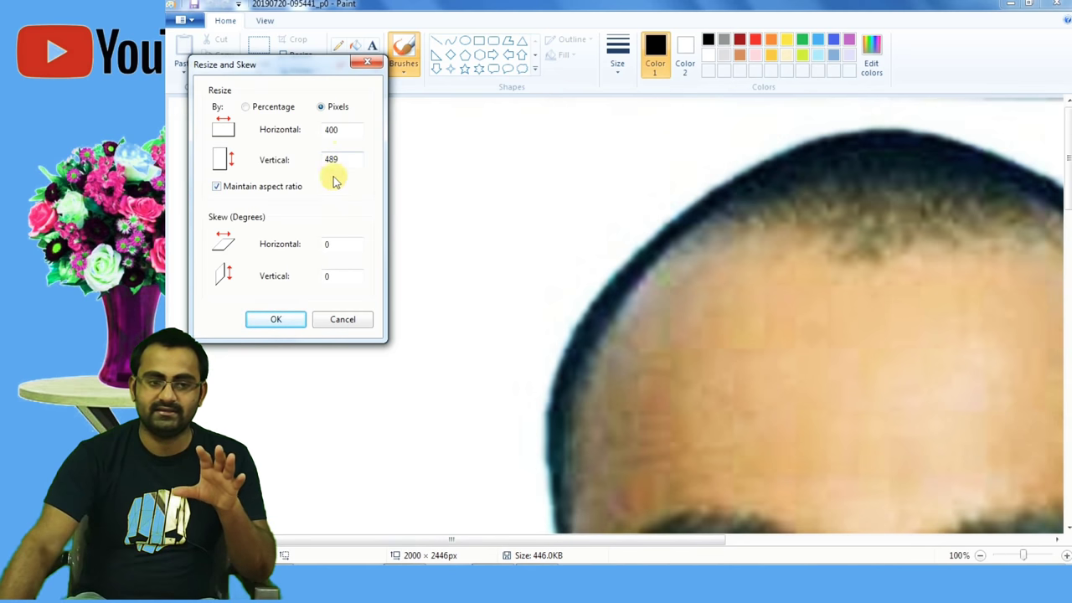
pyautogui.click(226, 189)
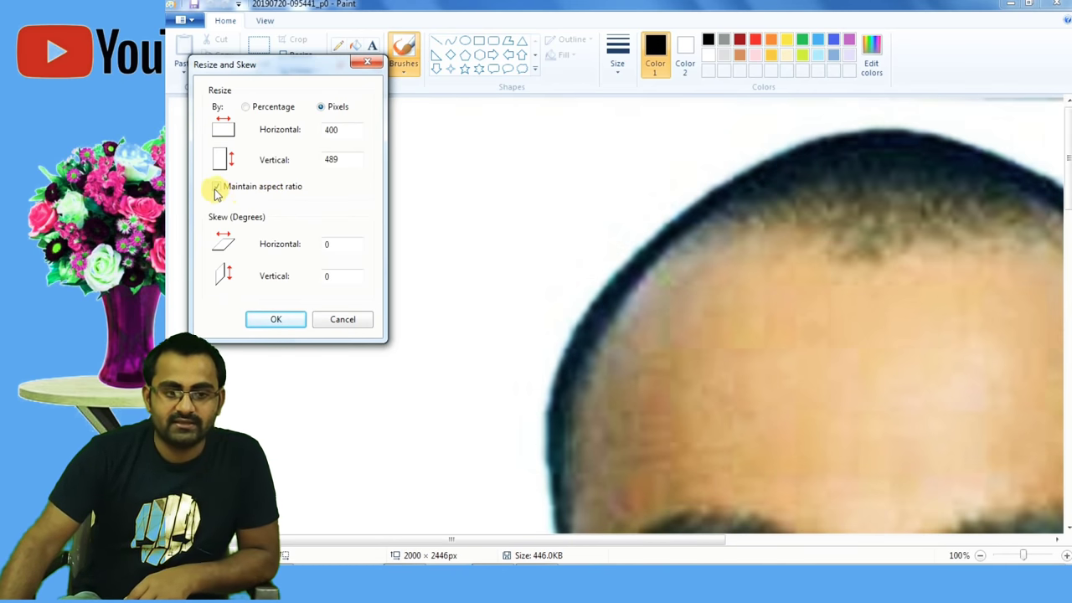
pyautogui.click(217, 187)
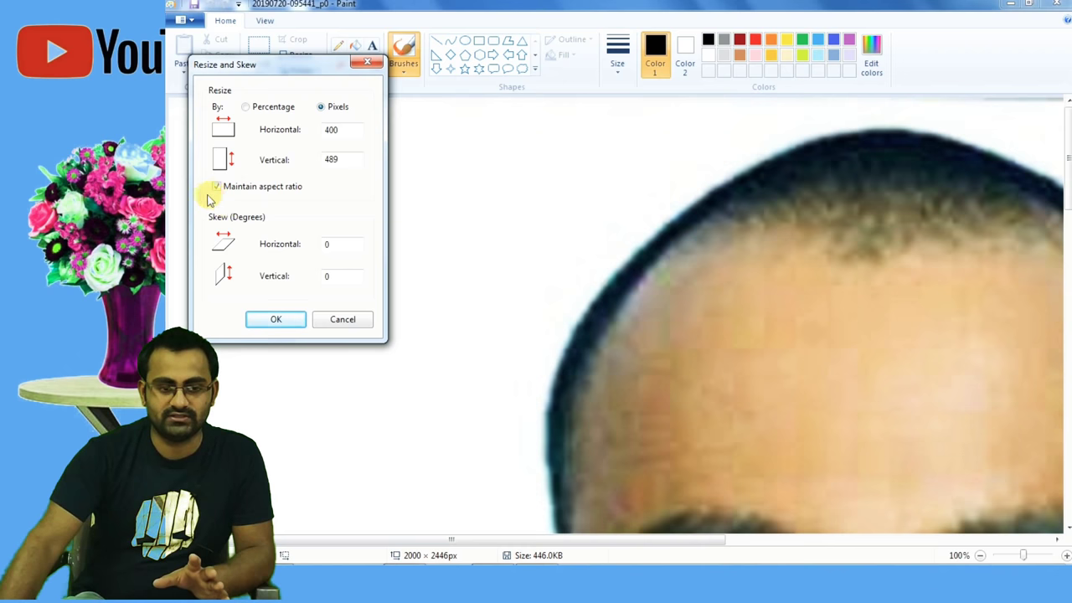
# Step: Apply the 400 × 489 resize, save the photo at 45.5 KB, and minimize Paint
pyautogui.click(284, 323)
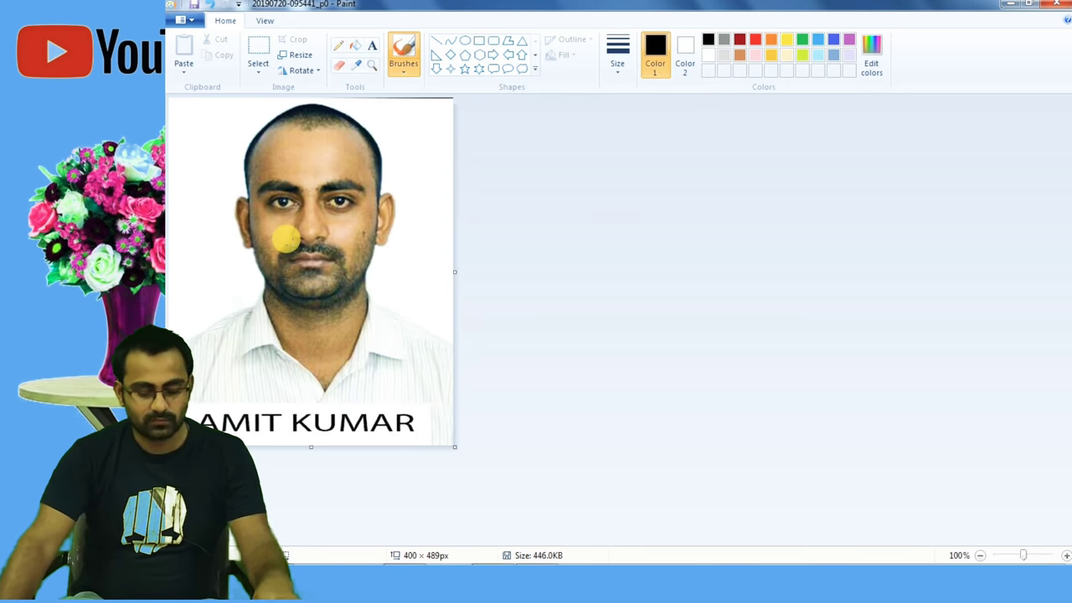
pyautogui.hotkey('ctrl', 's')
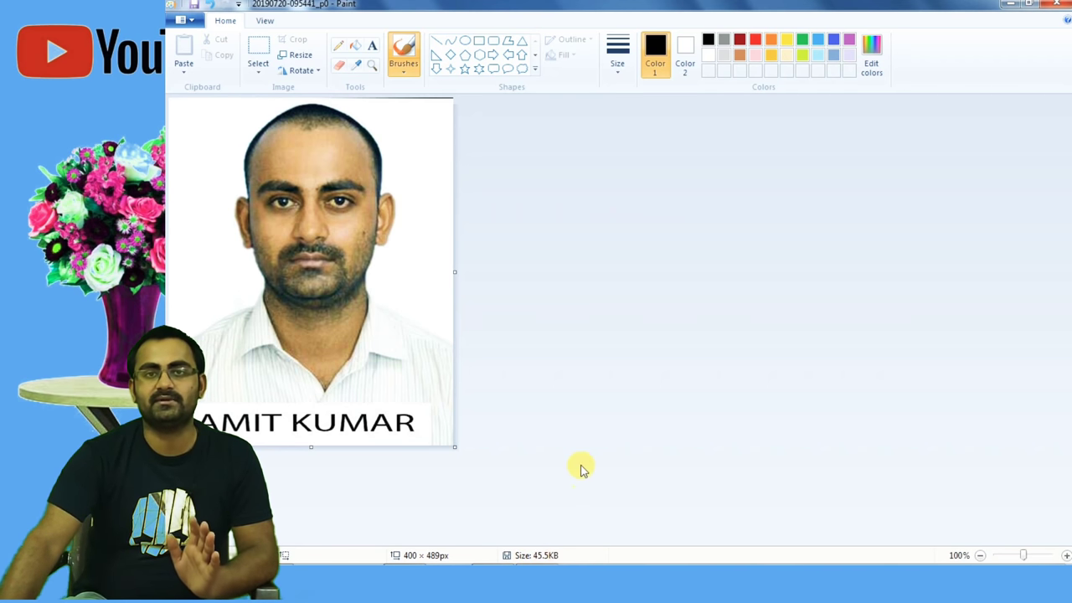
pyautogui.click(1011, 6)
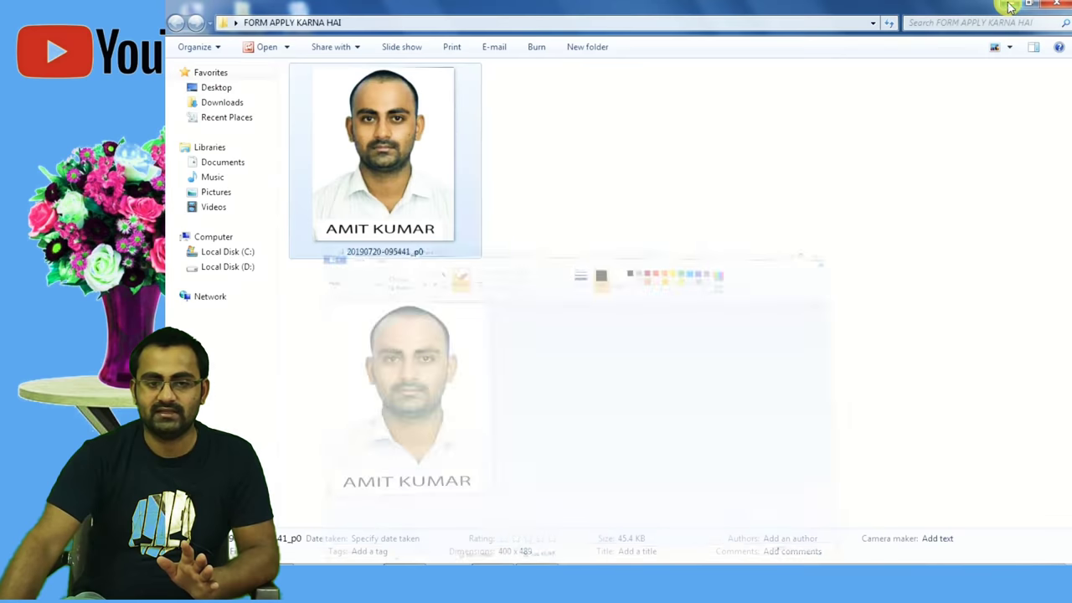
pyautogui.click(318, 146)
pyautogui.rightClick(334, 149)
pyautogui.click(385, 524)
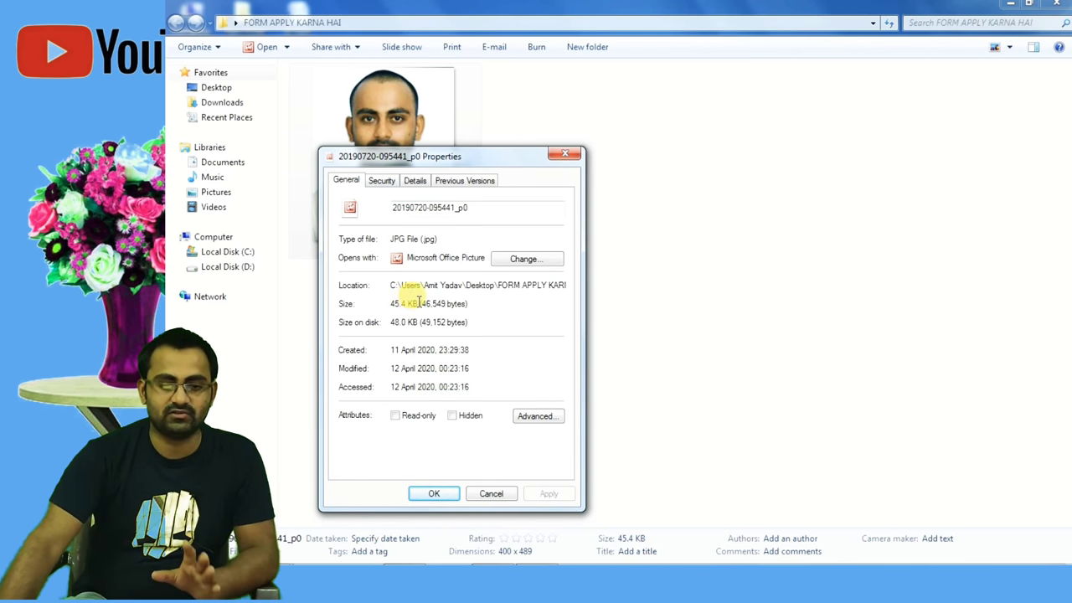
pyautogui.click(574, 157)
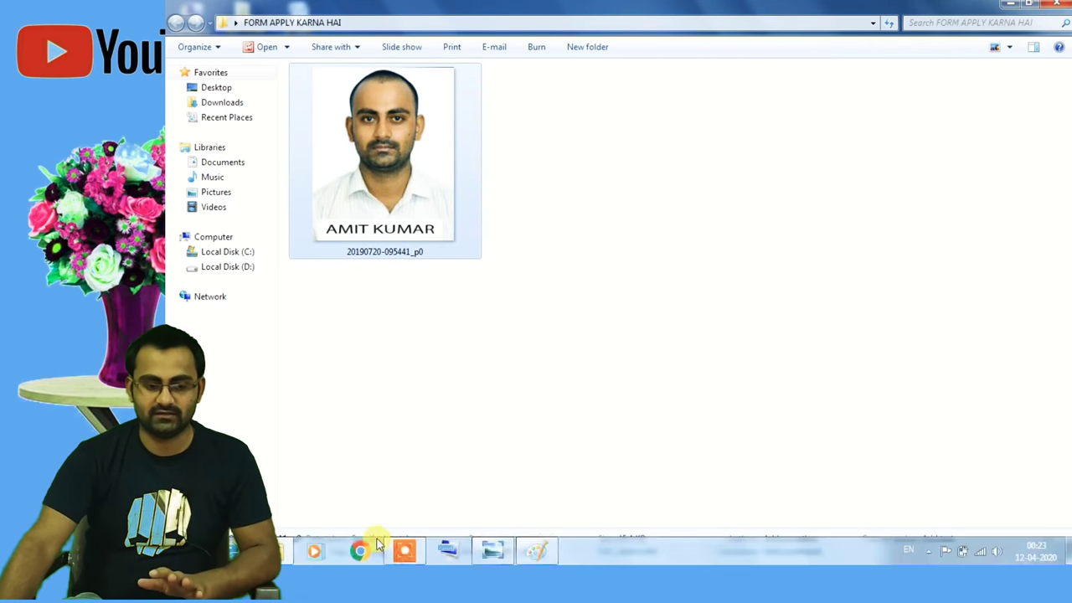
pyautogui.click(401, 554)
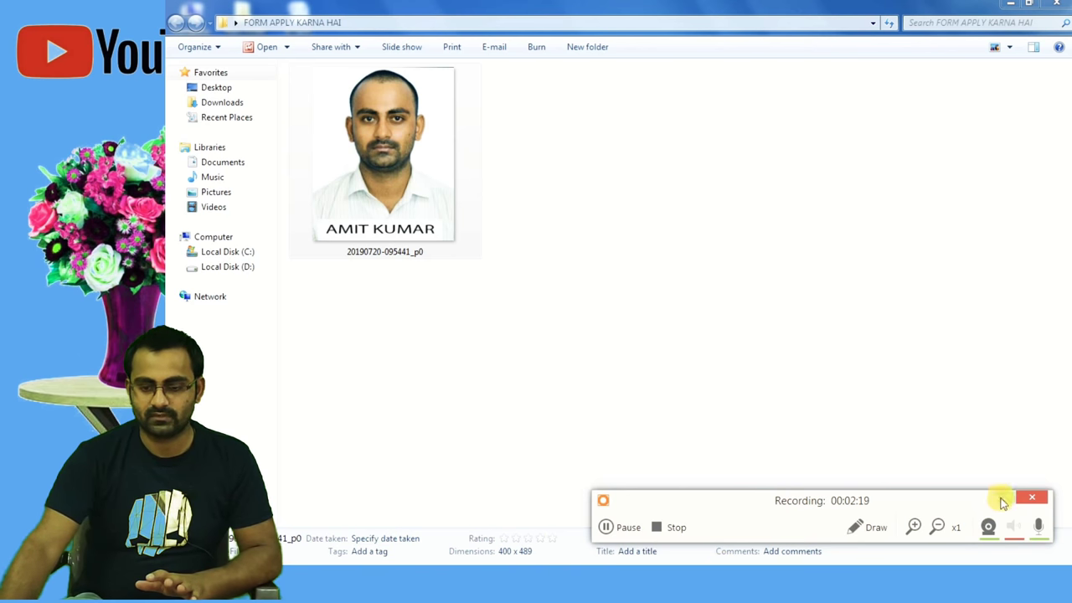
pyautogui.click(1006, 499)
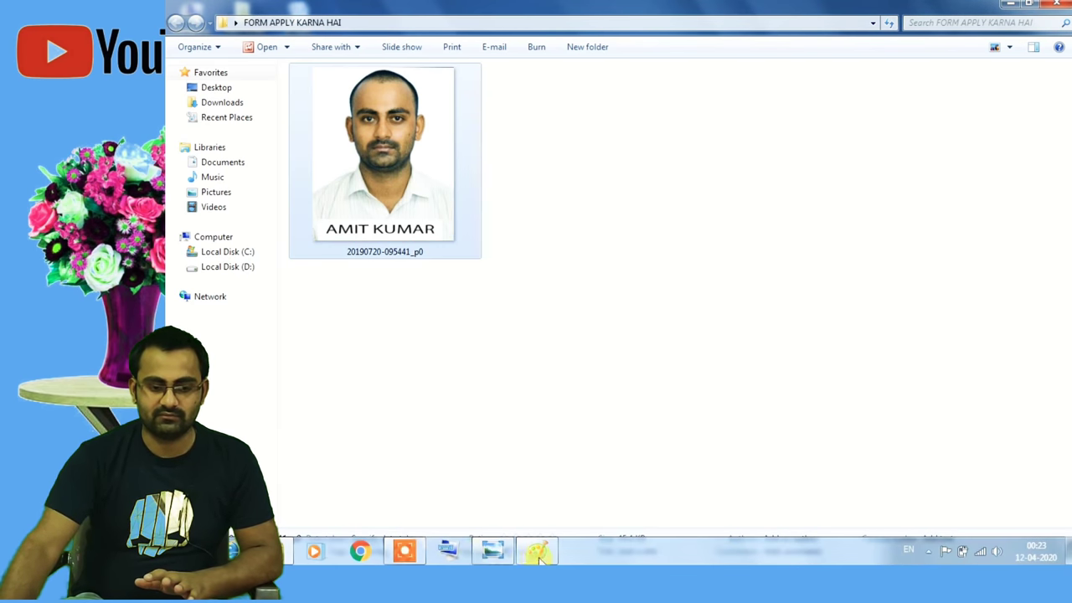
# Step: Resize the photo in Paint to 300 × 366 pixels and save it at 31.0 KB
pyautogui.click(541, 553)
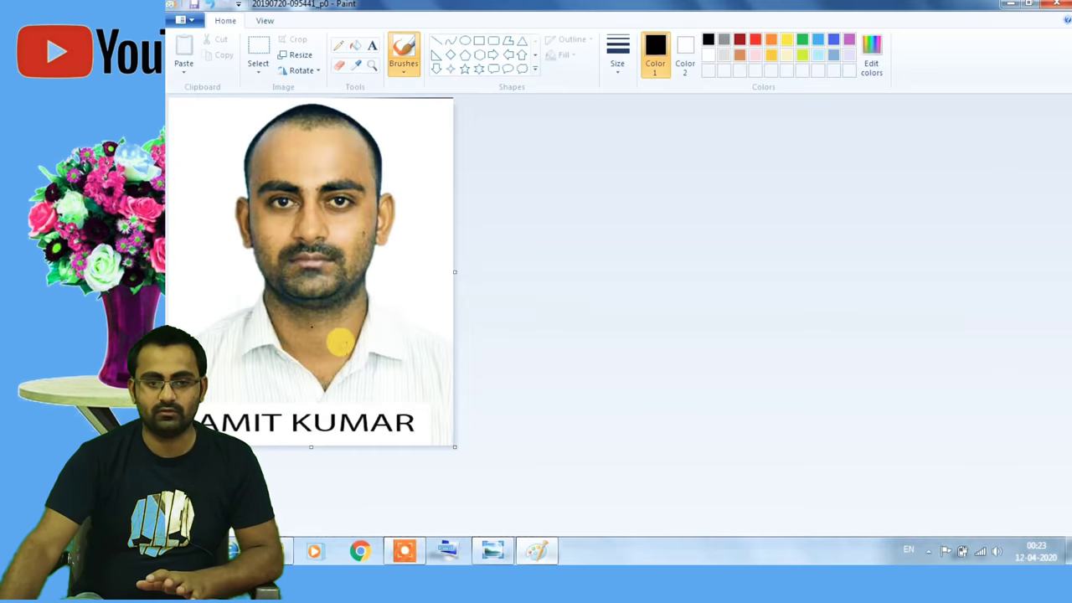
pyautogui.click(304, 54)
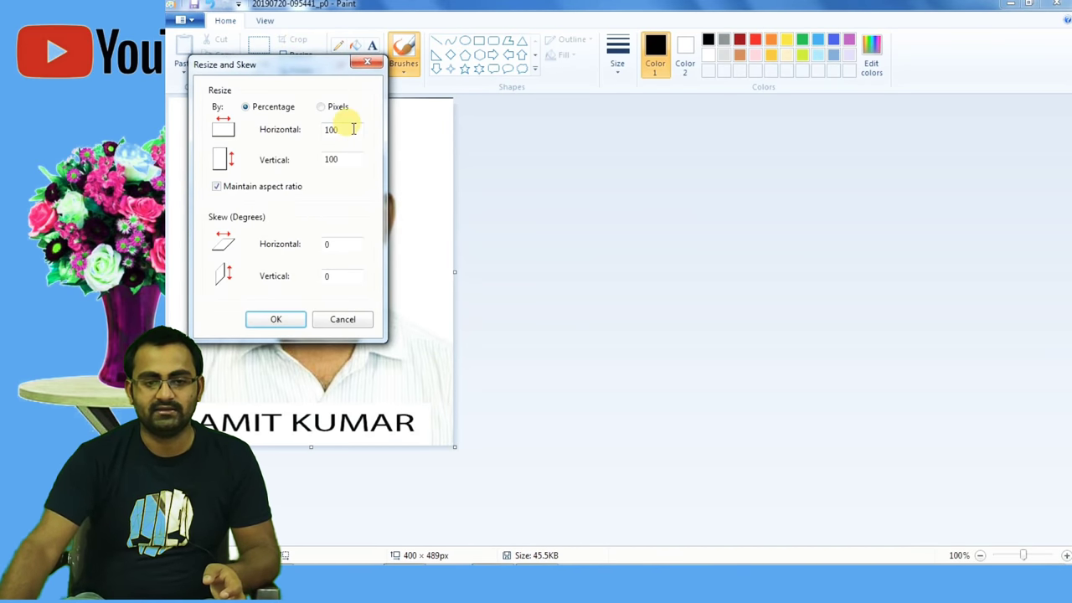
pyautogui.click(320, 106)
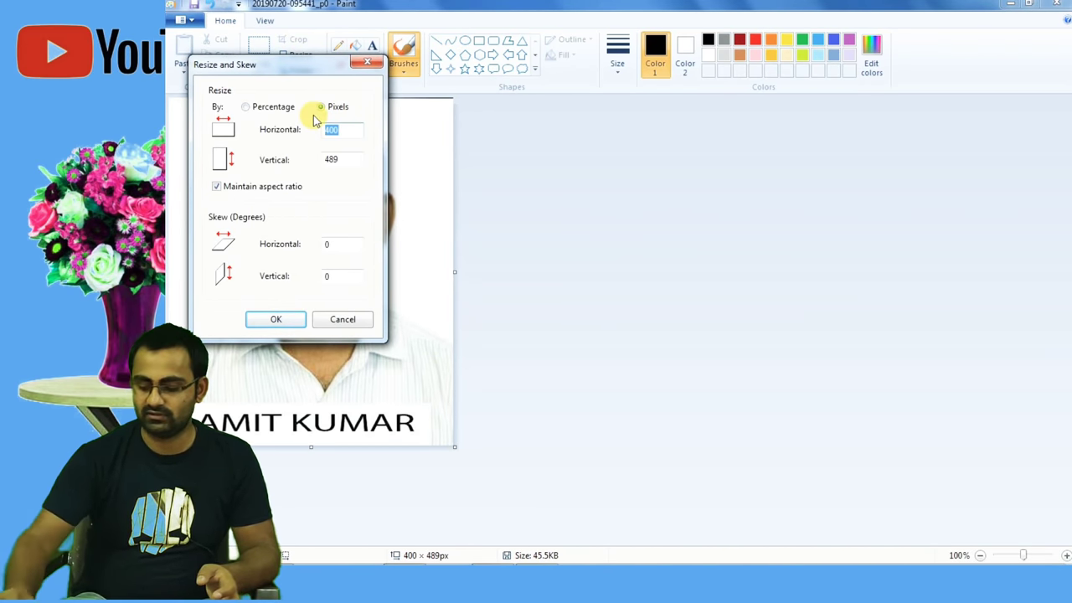
pyautogui.write('300')
pyautogui.press('Return')
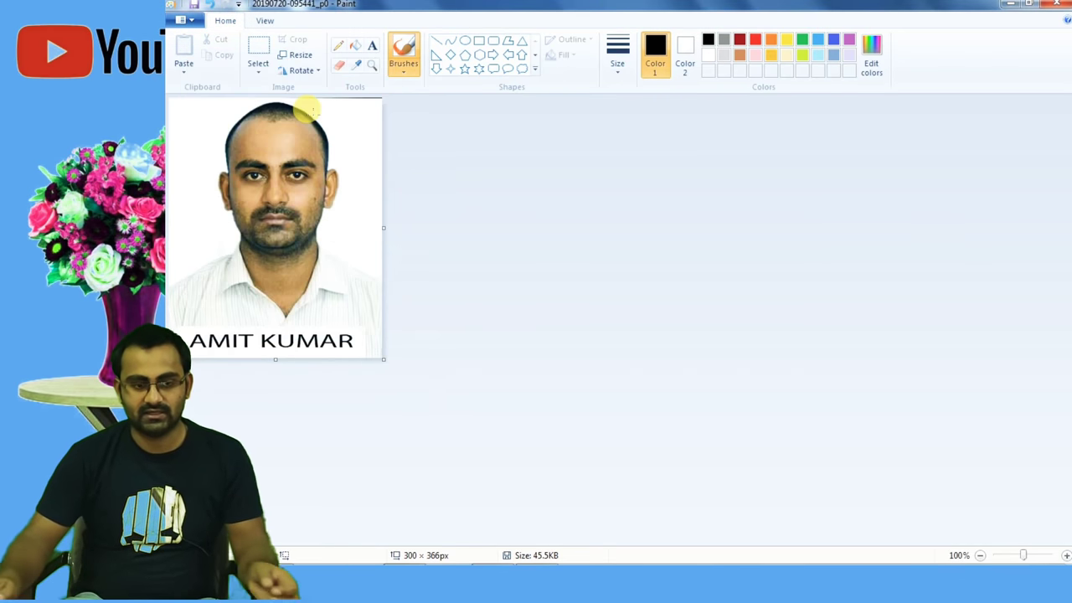
pyautogui.hotkey('ctrl', 's')
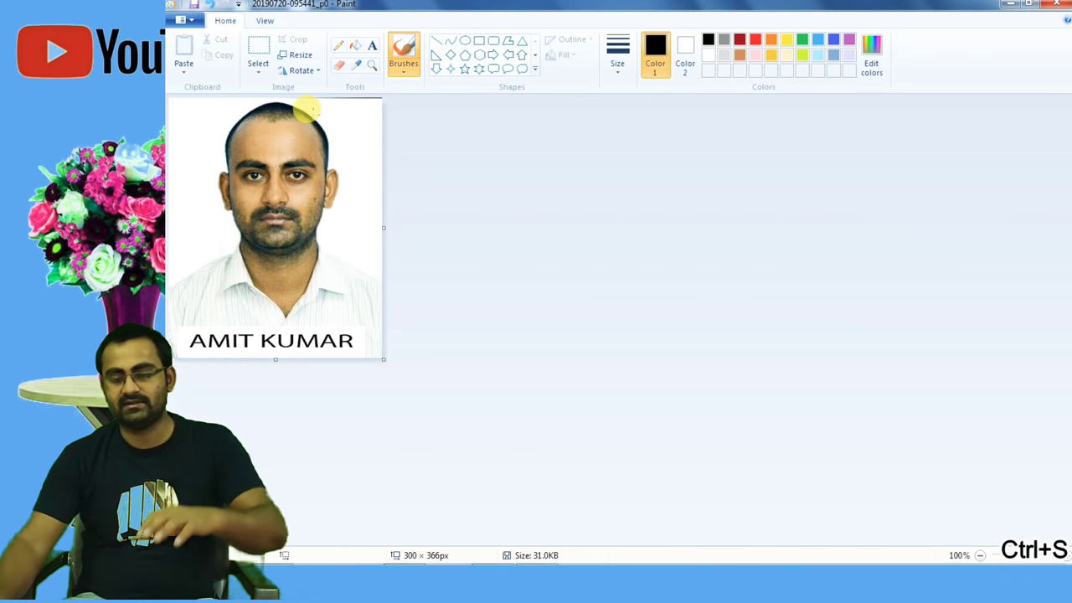